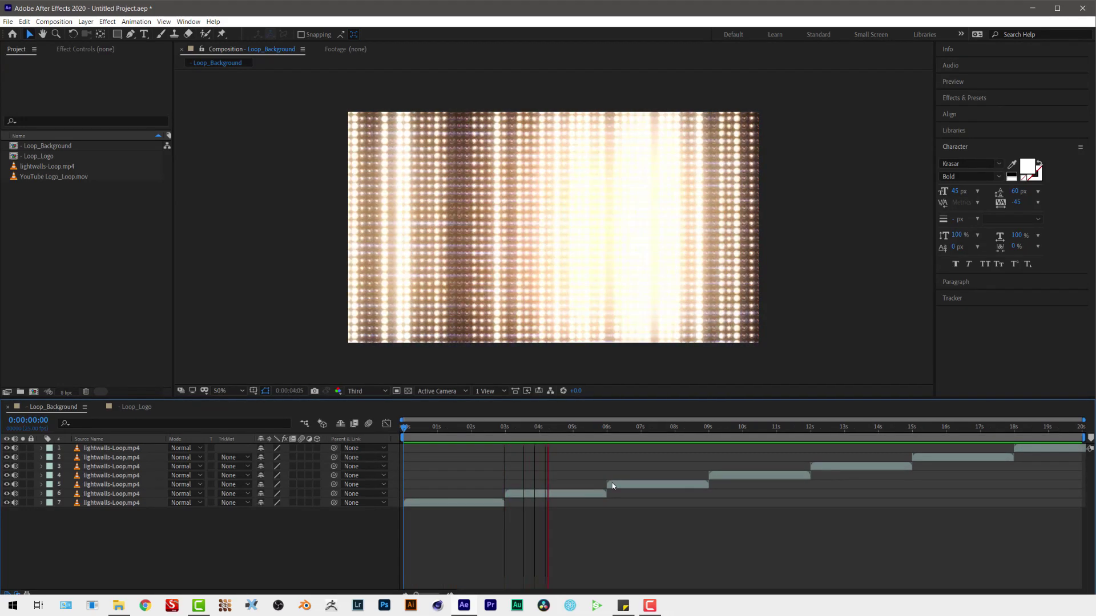
- Switch to the Loop_Logo comp and preview its roughly 3-second YouTube logo animation
click(134, 406)
key(space)
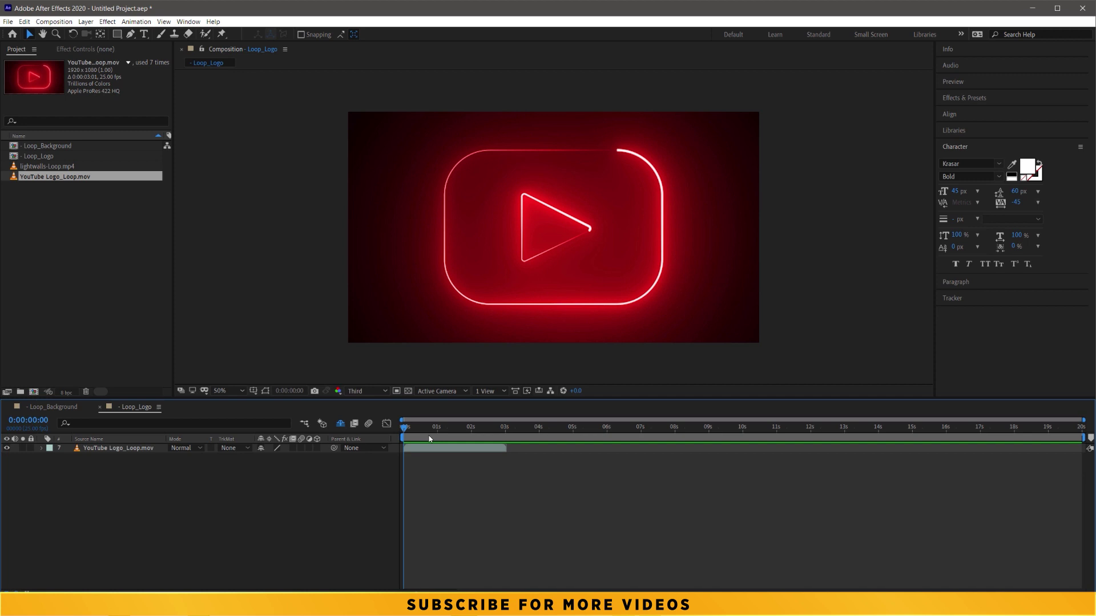
mouse_move(436, 438)
mouse_down()
mouse_move(474, 440)
mouse_move(464, 439)
mouse_up()
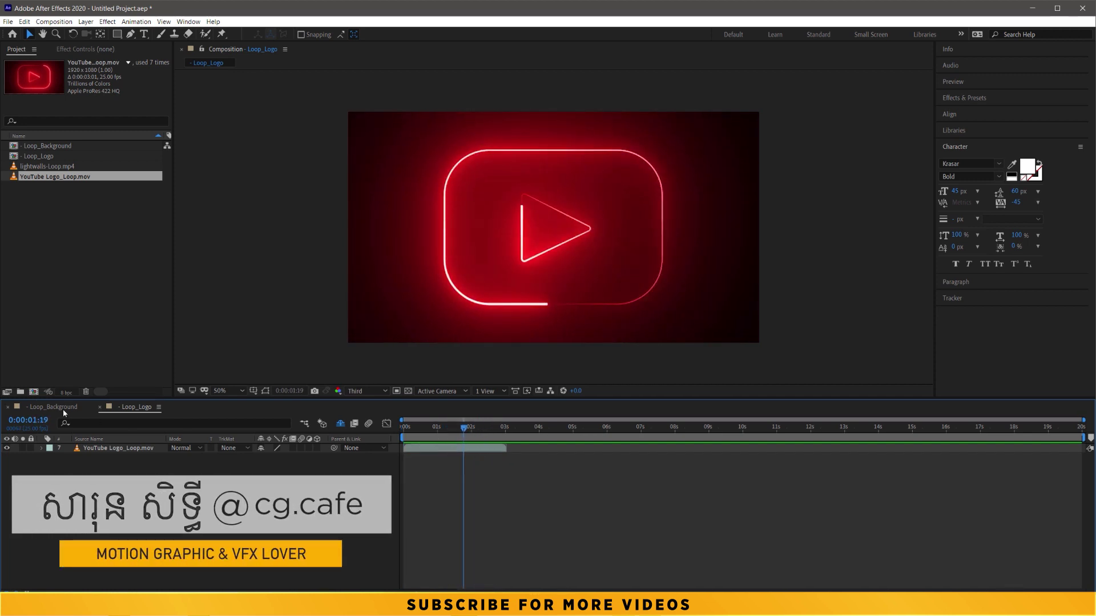
click(63, 409)
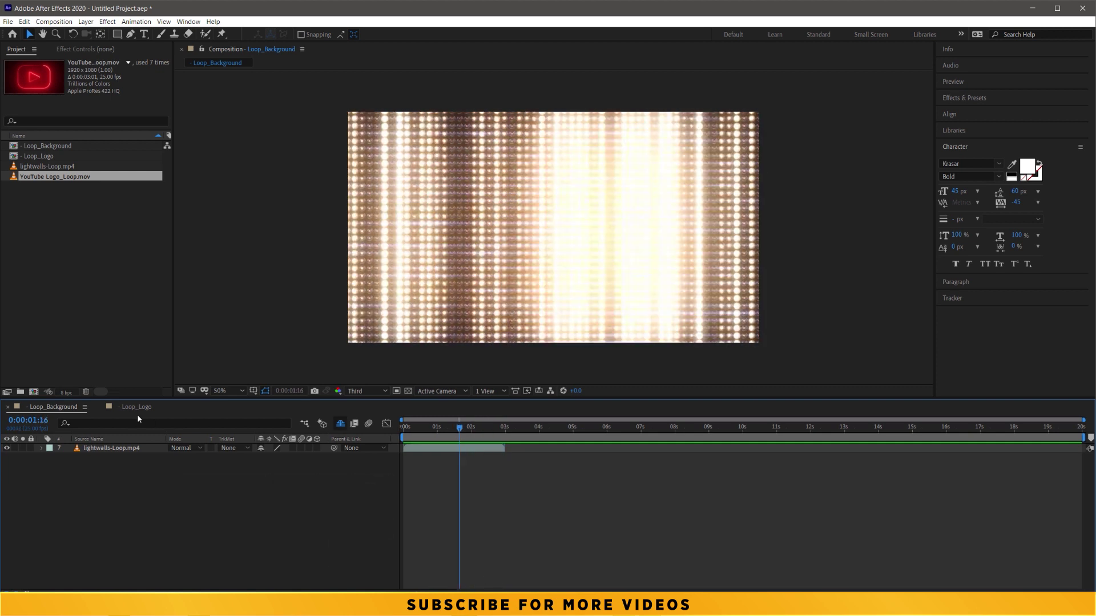
click(137, 407)
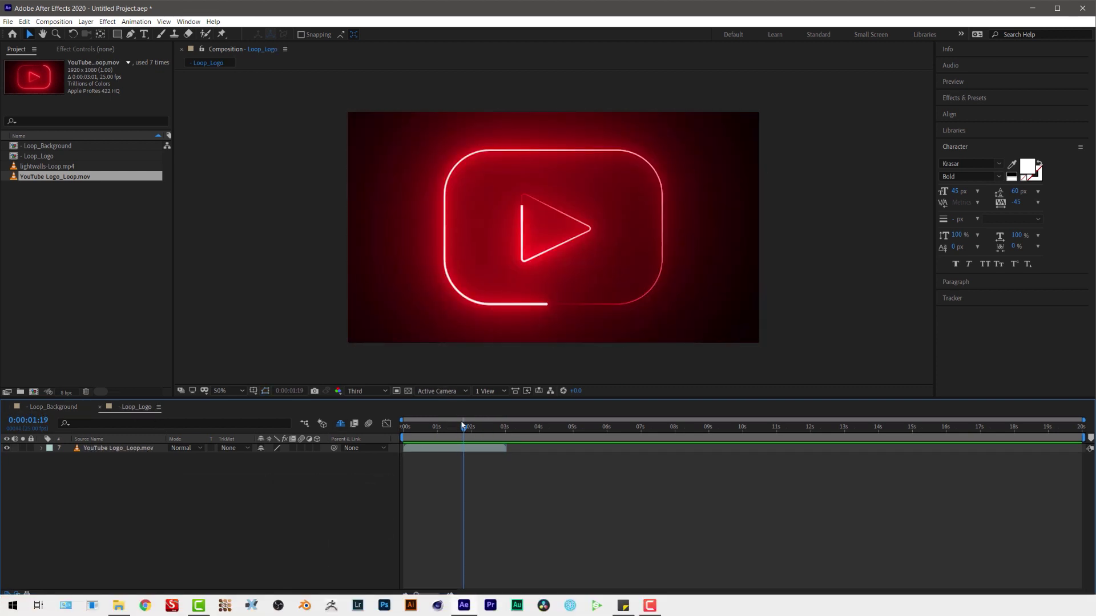
drag(457, 433, 376, 441)
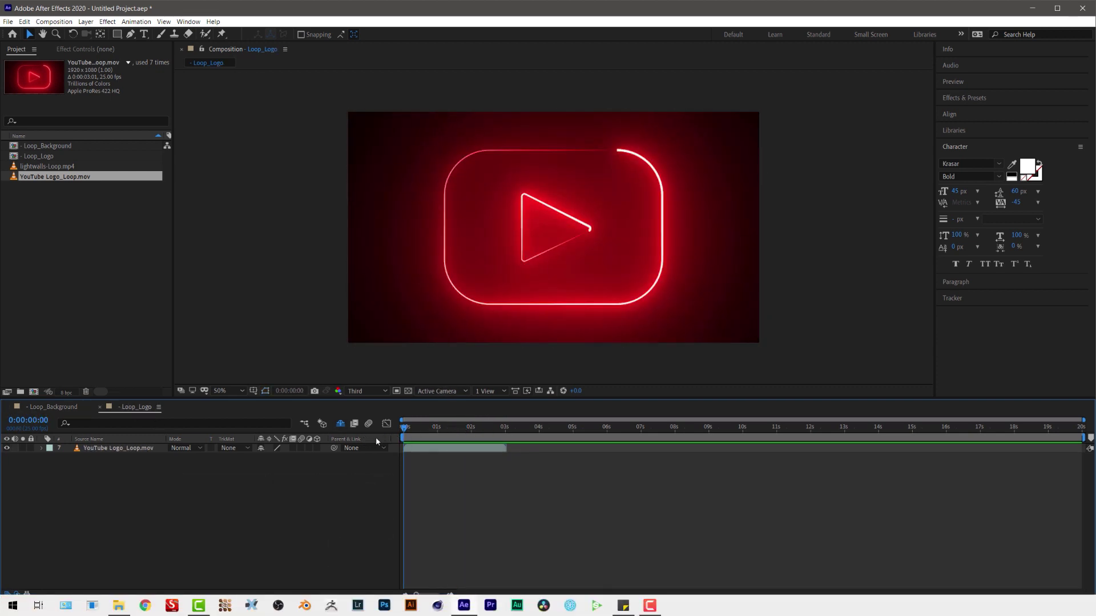
drag(493, 434, 505, 436)
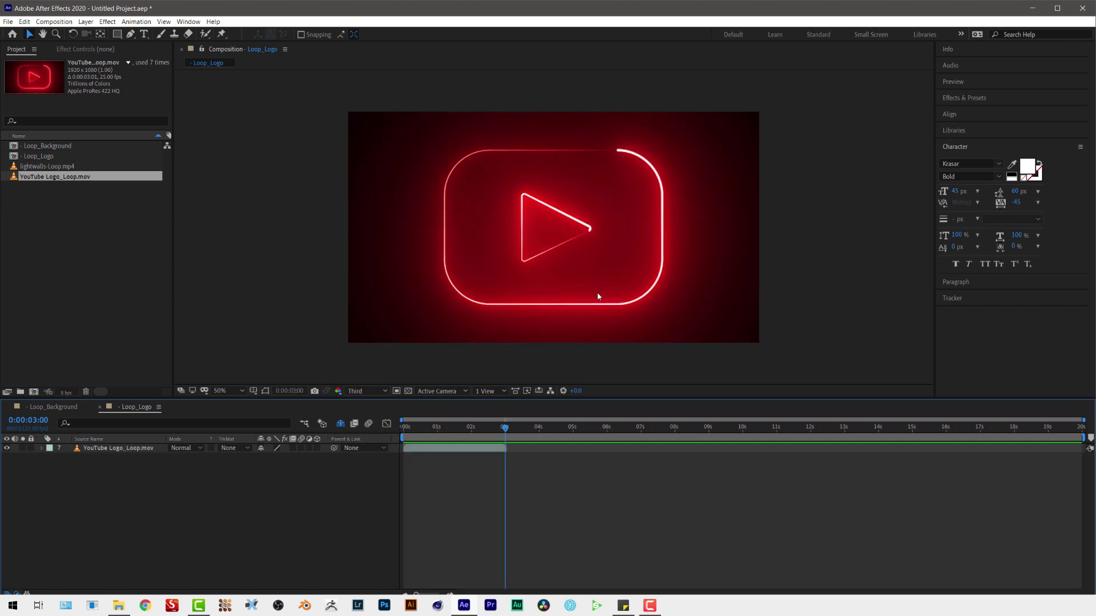
key(Home)
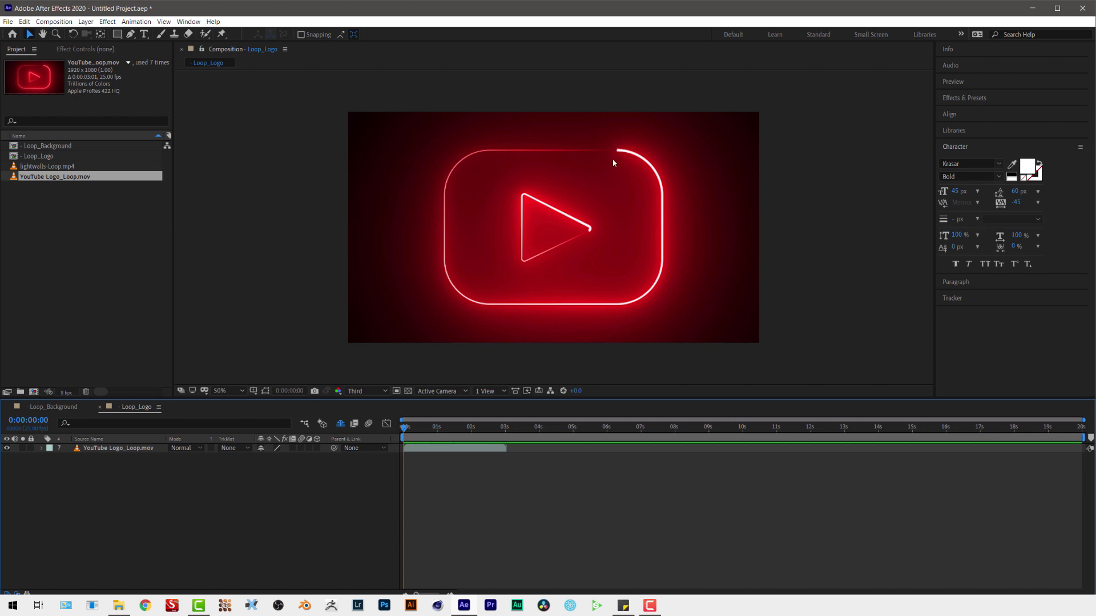
key(o)
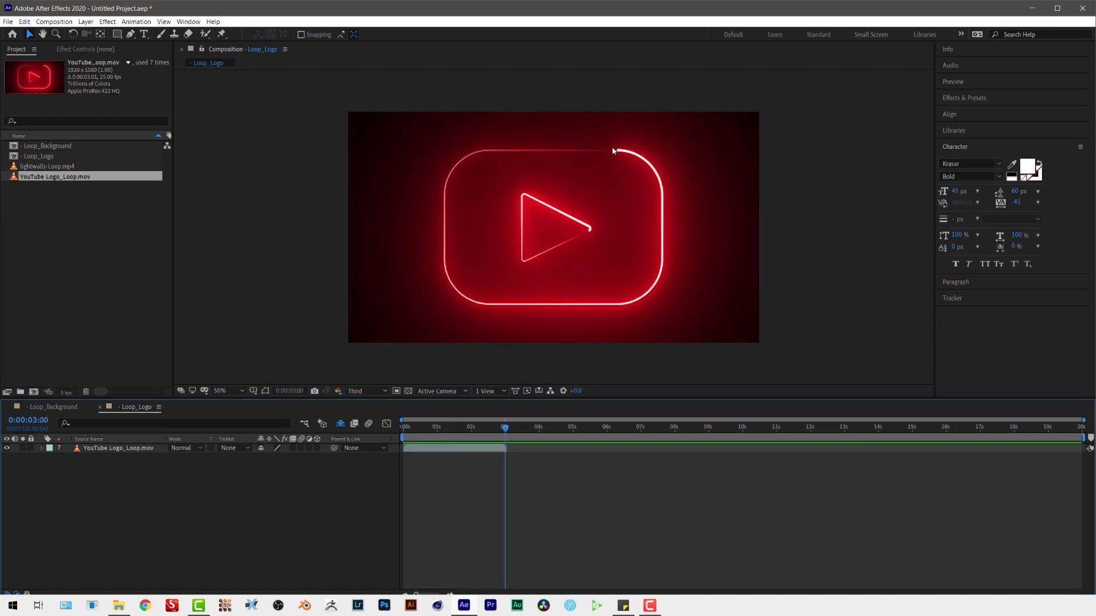
key(Home)
drag(404, 429, 518, 434)
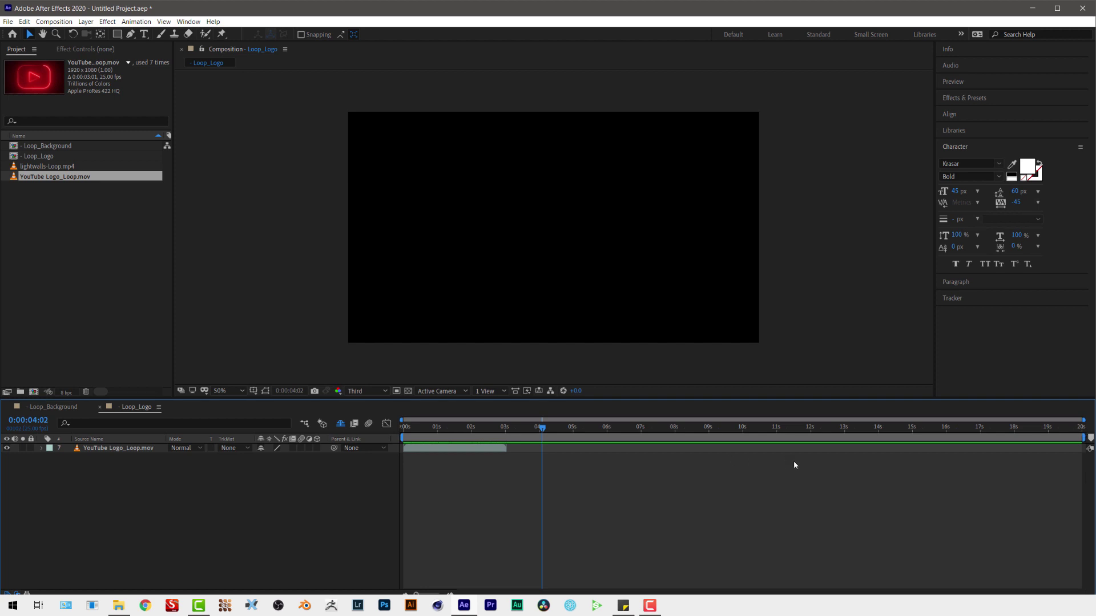
- Duplicate the YouTube Logo_Loop.mov layer, start the copy at about 3 seconds, and preview both clips
drag(493, 429, 481, 429)
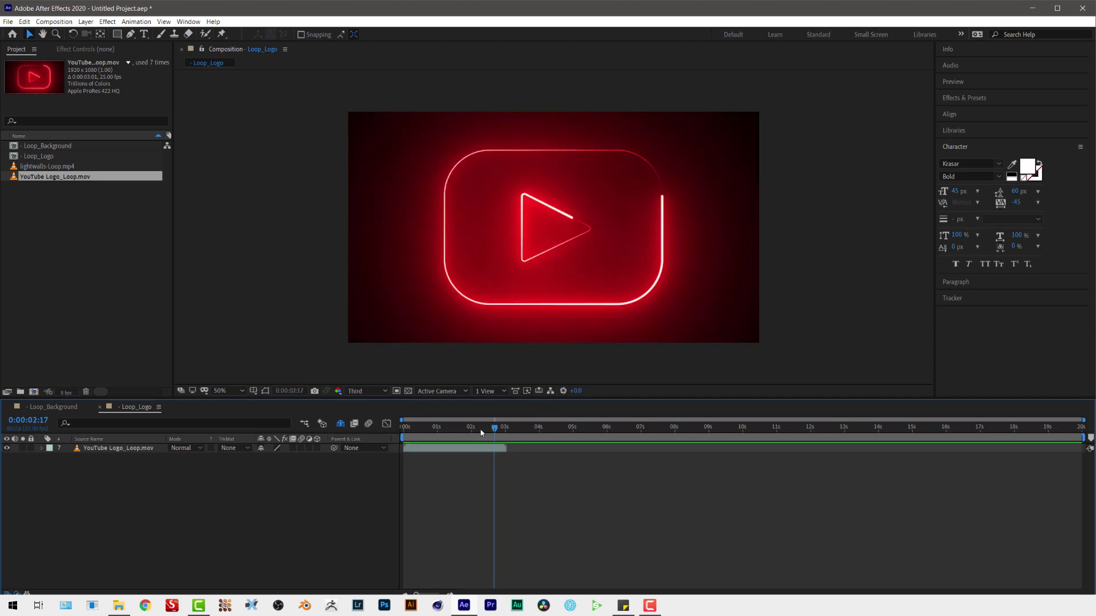
click(563, 428)
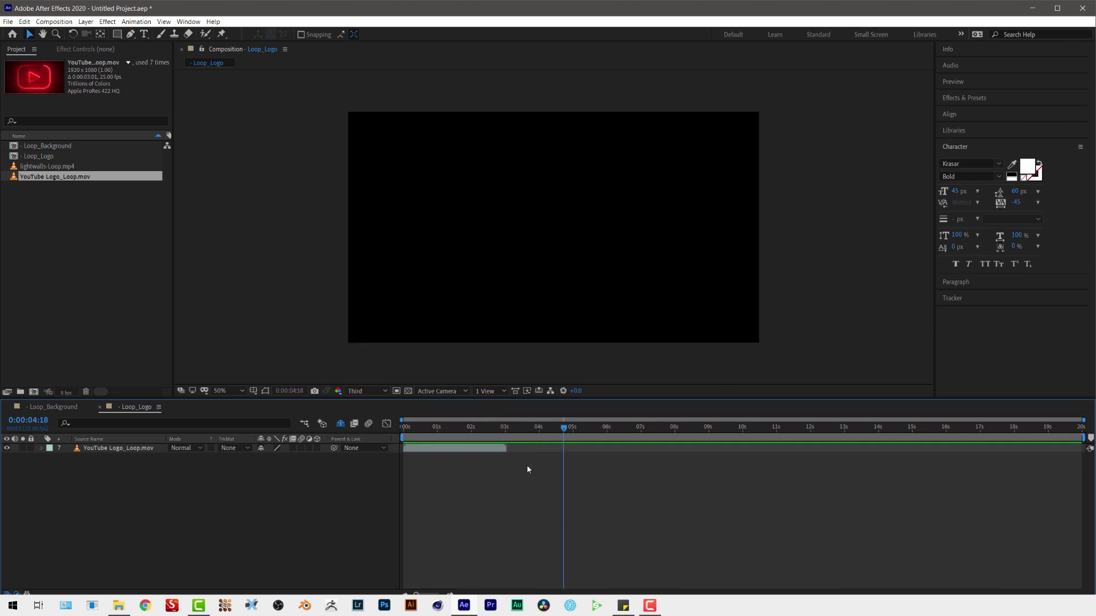
click(458, 450)
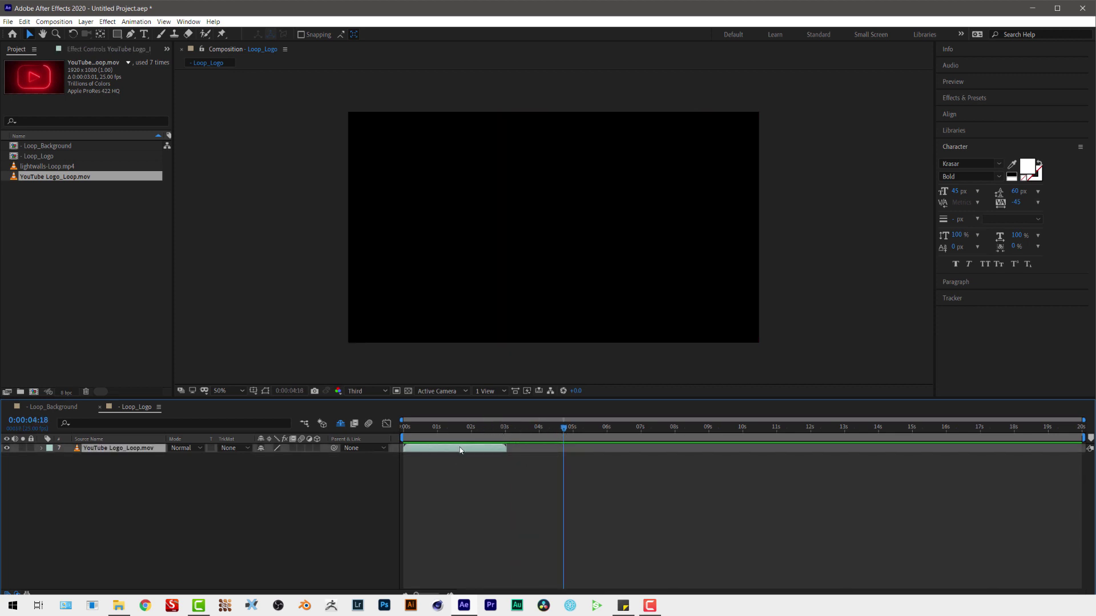
key(ctrl+d)
mouse_move(447, 448)
mouse_down()
mouse_move(536, 458)
mouse_move(501, 450)
mouse_up()
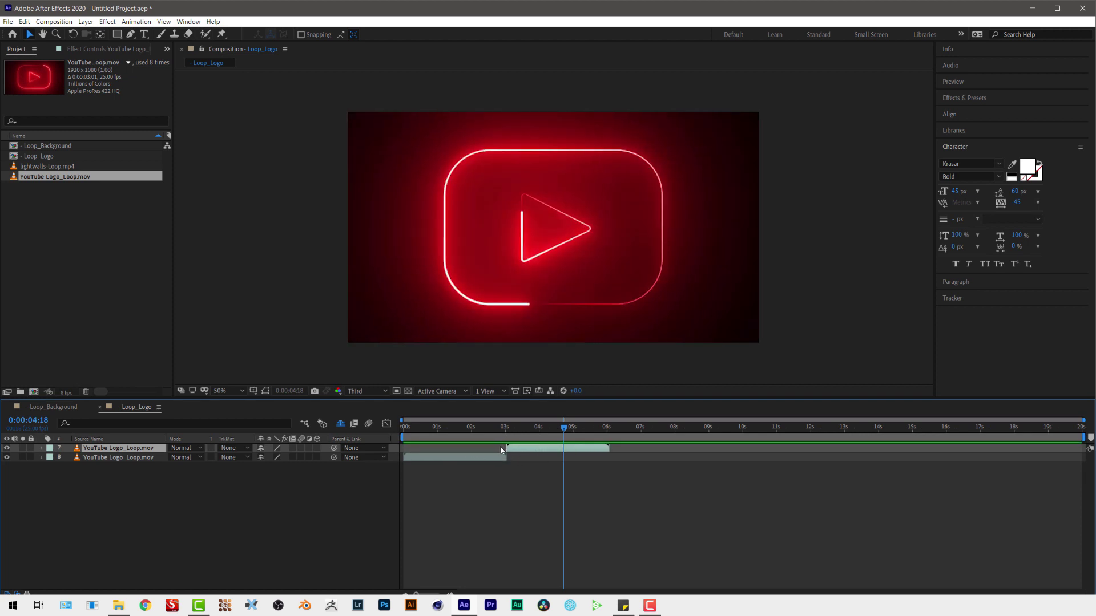
key(space)
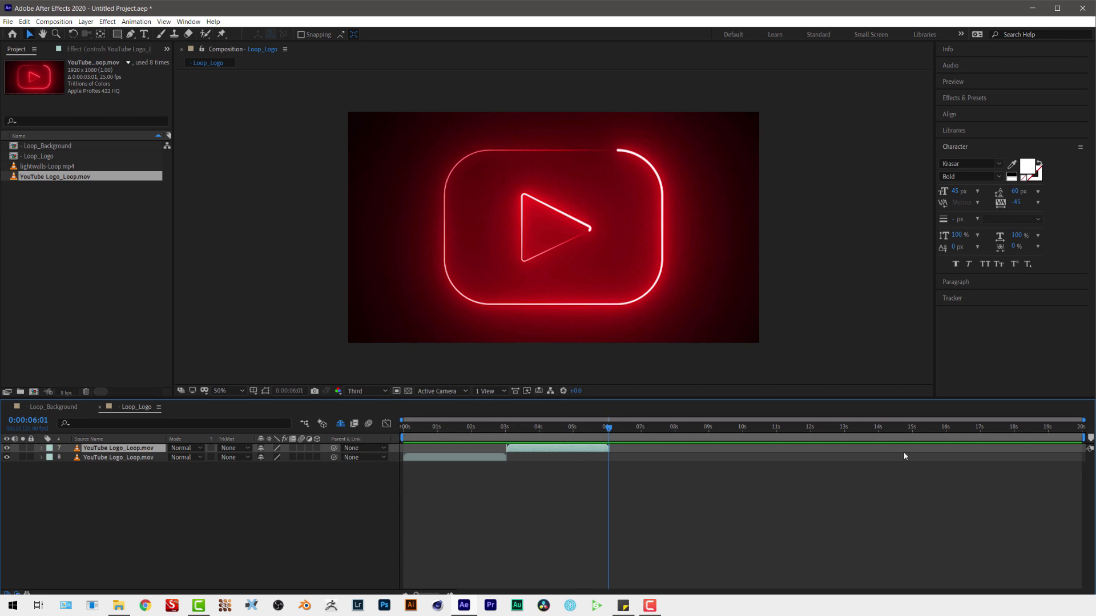
- Add two more logo copies starting at about 6 and 9 seconds, and preview the chain
key(ctrl+d)
key(bracketleft)
key(ctrl+d)
drag(642, 447, 746, 449)
key(space)
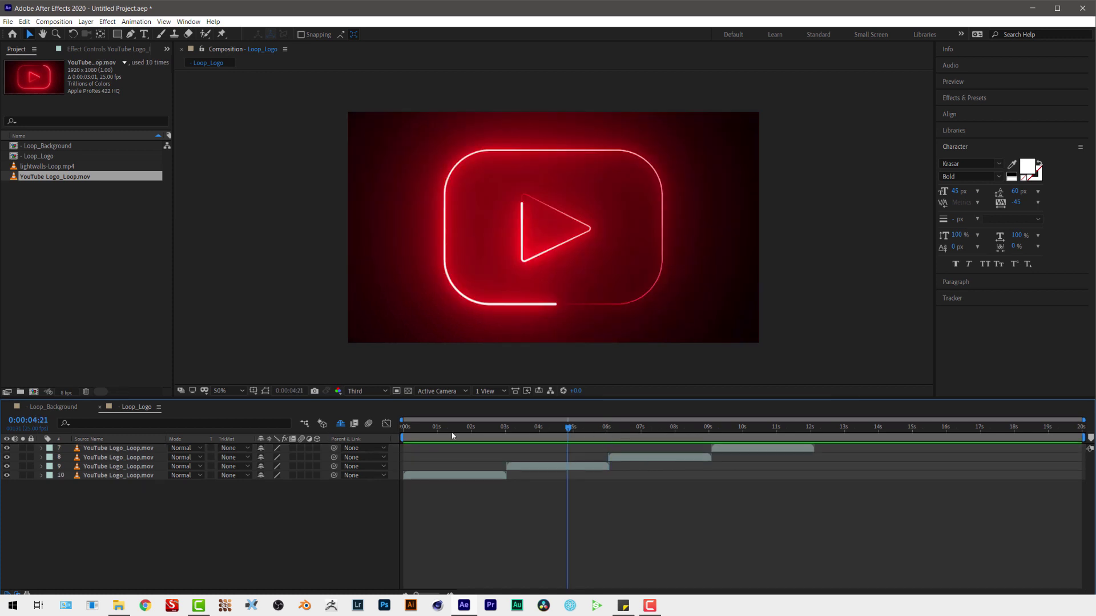
click(768, 441)
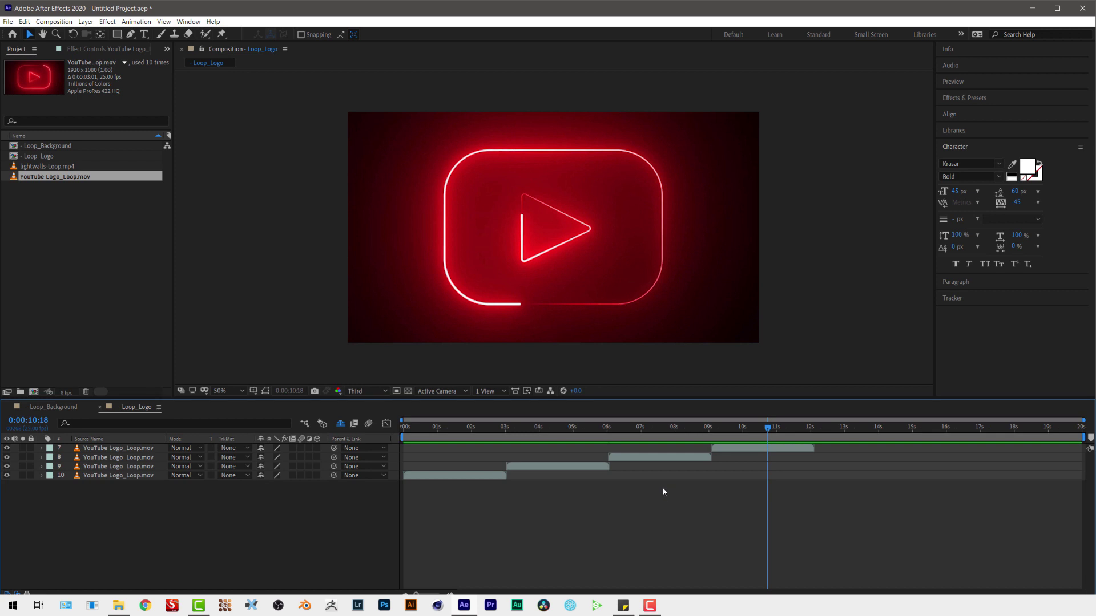
- Delete the duplicated logo layers, keeping only the original clip
click(600, 466)
shift+click(740, 450)
key(Delete)
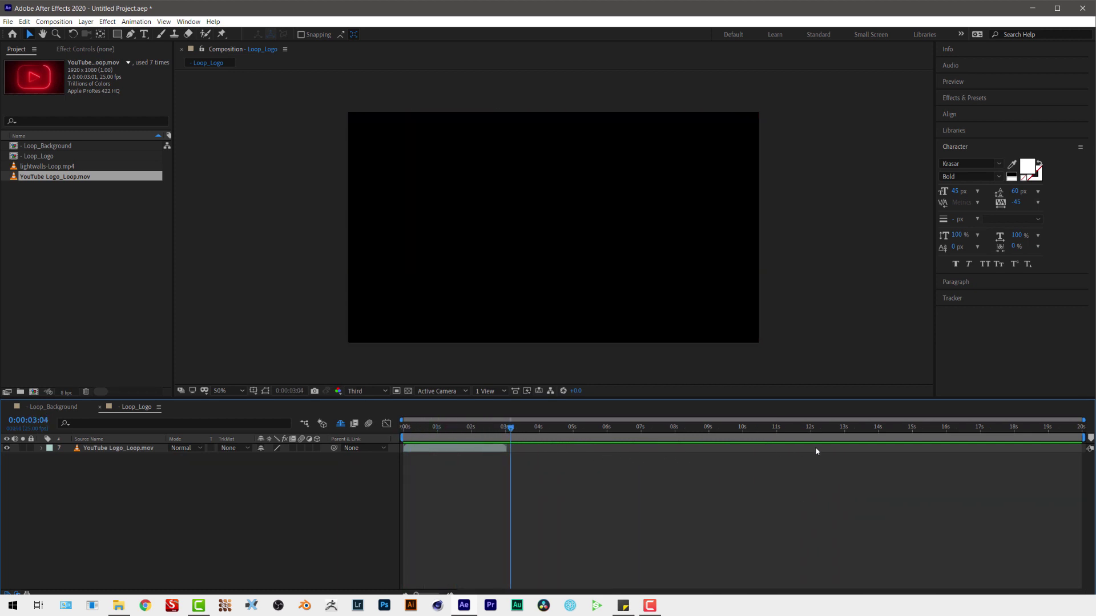
- Reveal the logo layer's source in the Project panel and bring up its Interpret Footage options
right_click(462, 451)
mouse_move(531, 364)
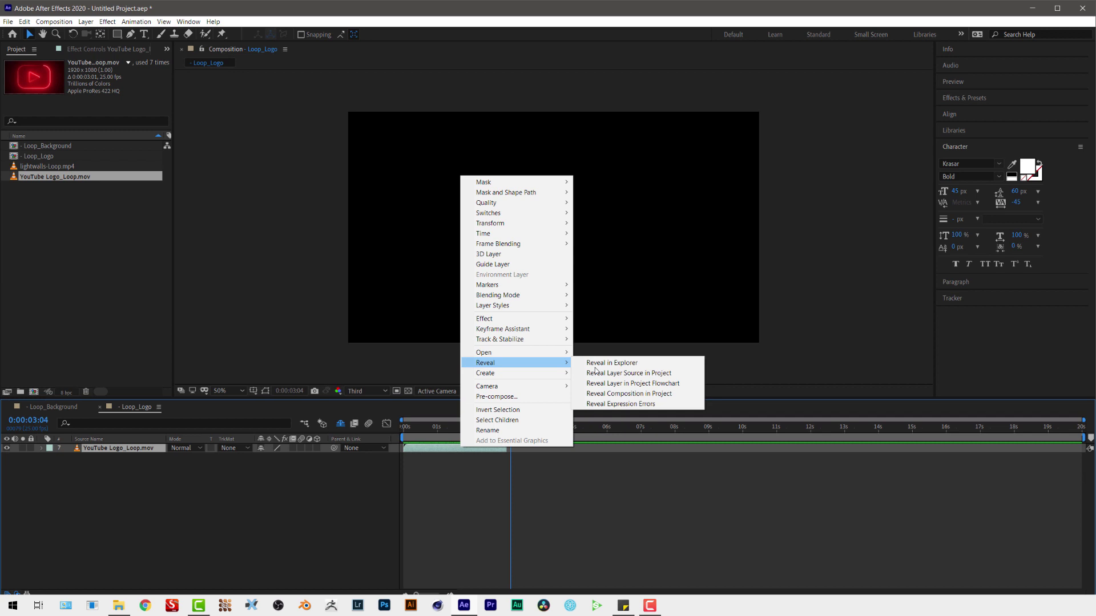
click(649, 374)
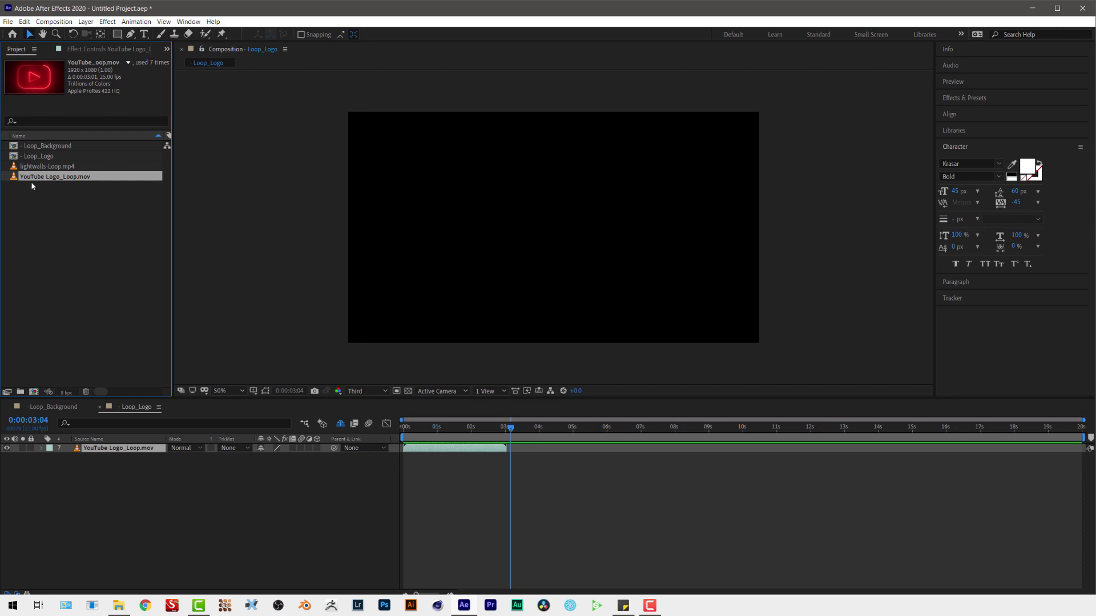
right_click(83, 178)
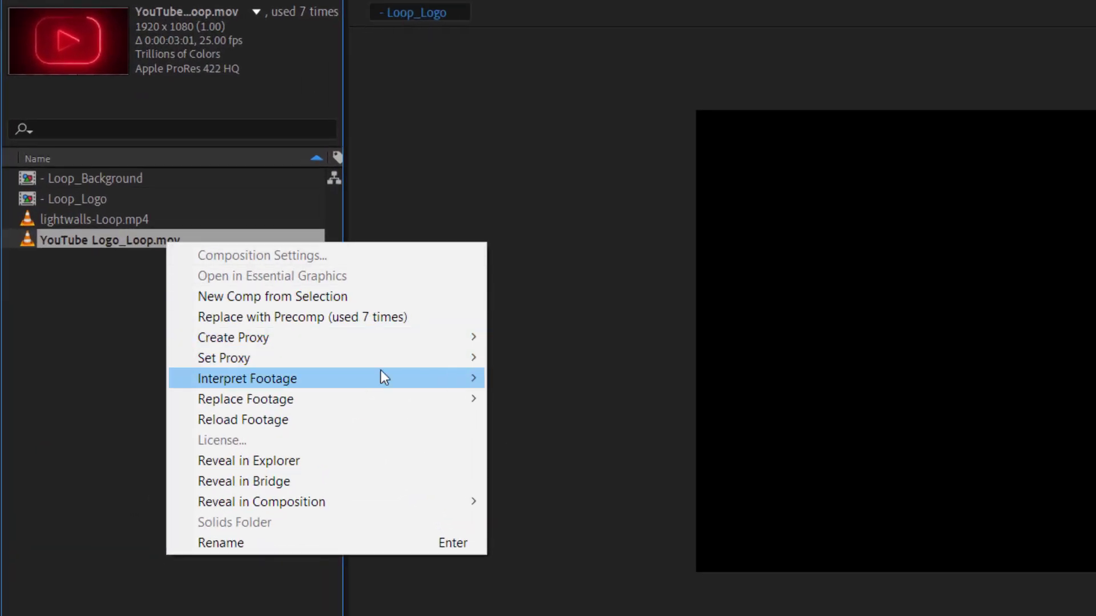
mouse_move(383, 379)
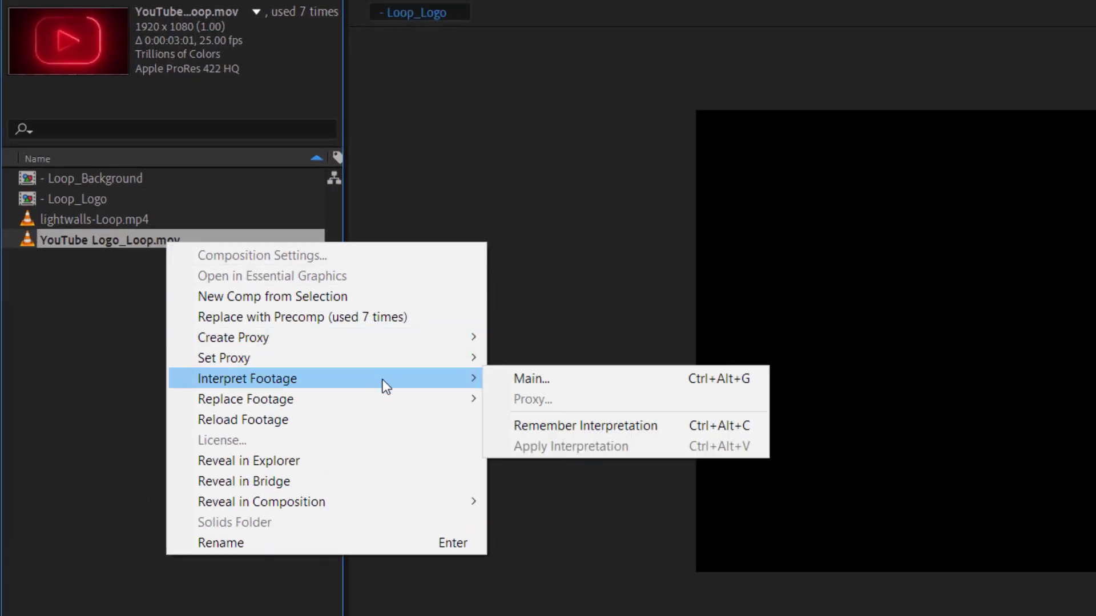
- Set the YouTube Logo_Loop.mov footage to loop 3 times in Interpret Footage
click(584, 379)
drag(165, 19, 525, 76)
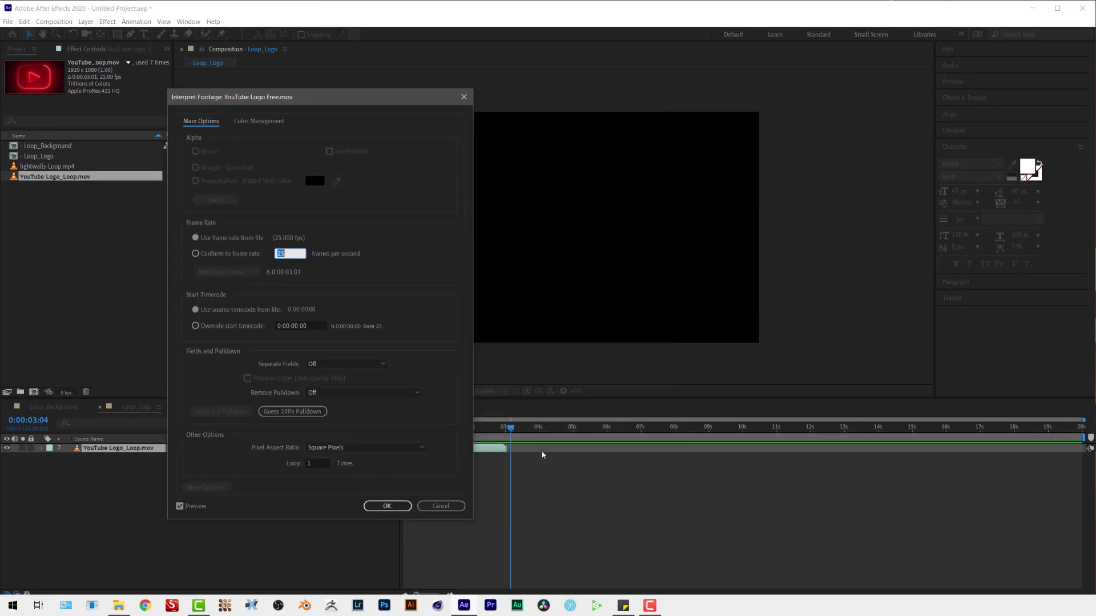
click(317, 463)
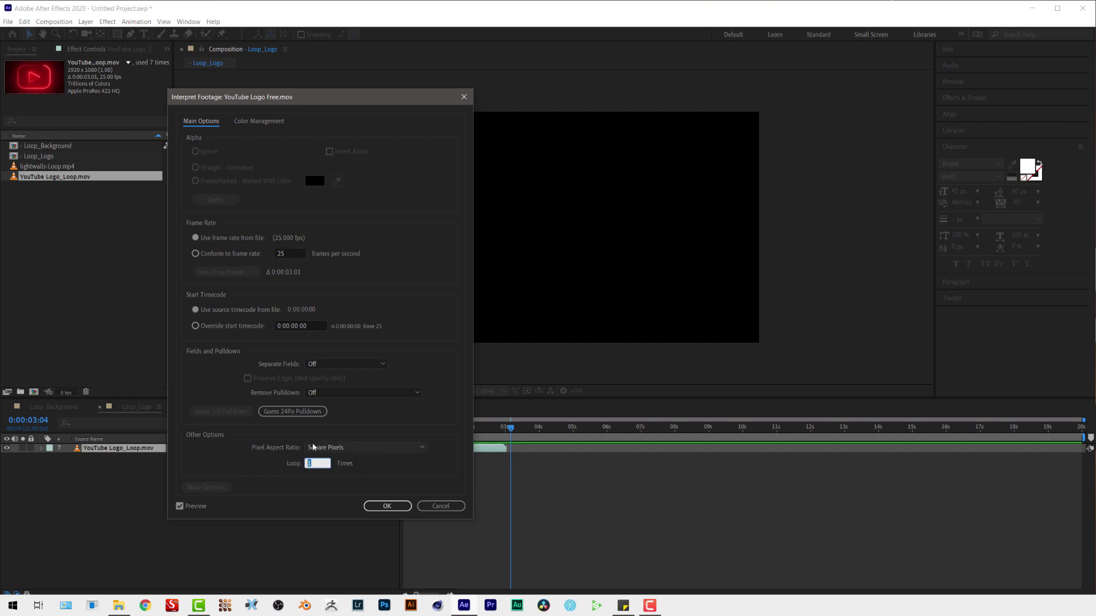
text(32)
key(BackSpace)
click(396, 511)
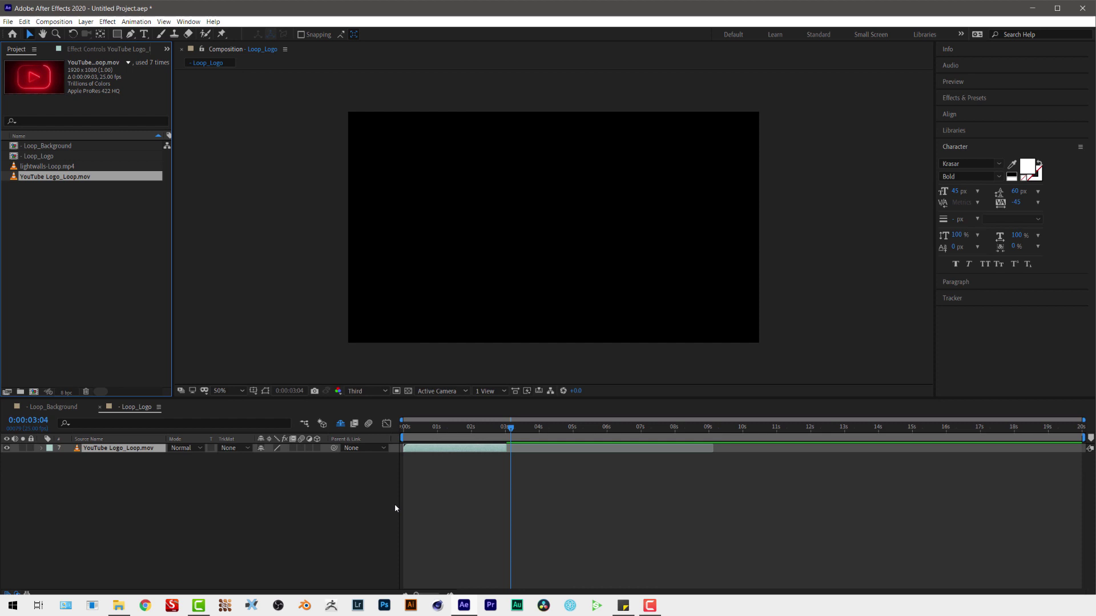
- Scrub through the looped logo past 3 seconds, then preview it from 0:00:00:00
mouse_move(502, 429)
mouse_down()
mouse_move(468, 429)
mouse_move(528, 437)
mouse_up()
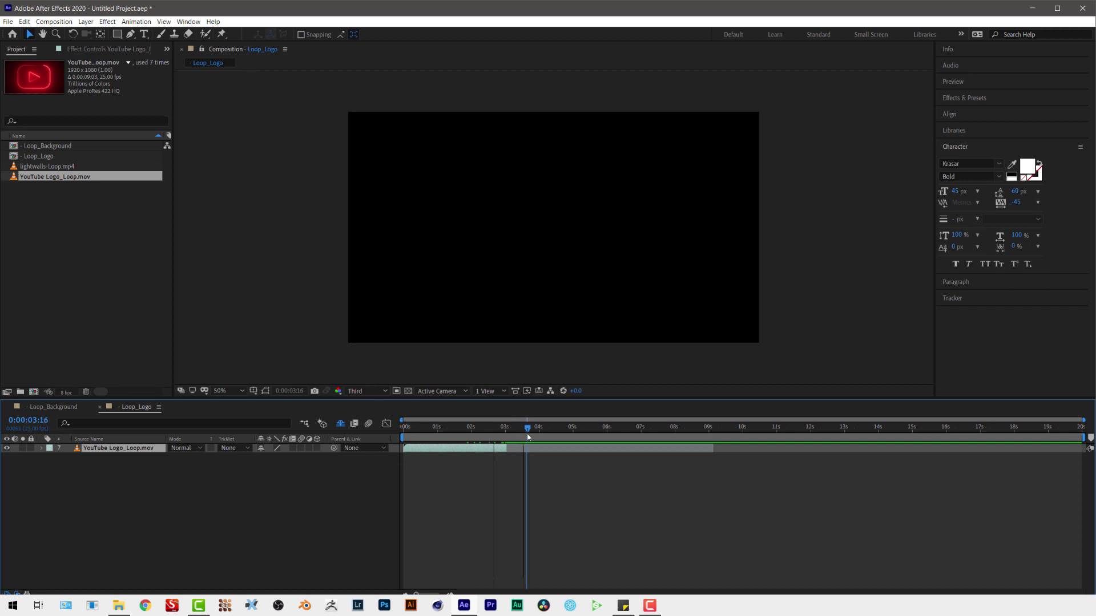
drag(528, 437, 712, 448)
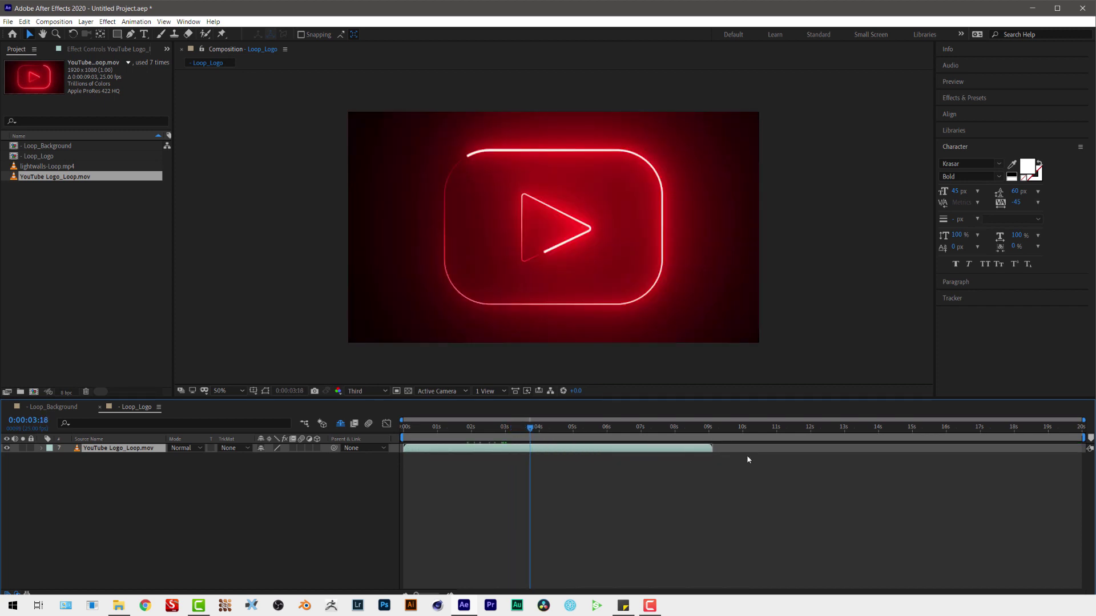
drag(530, 427, 403, 427)
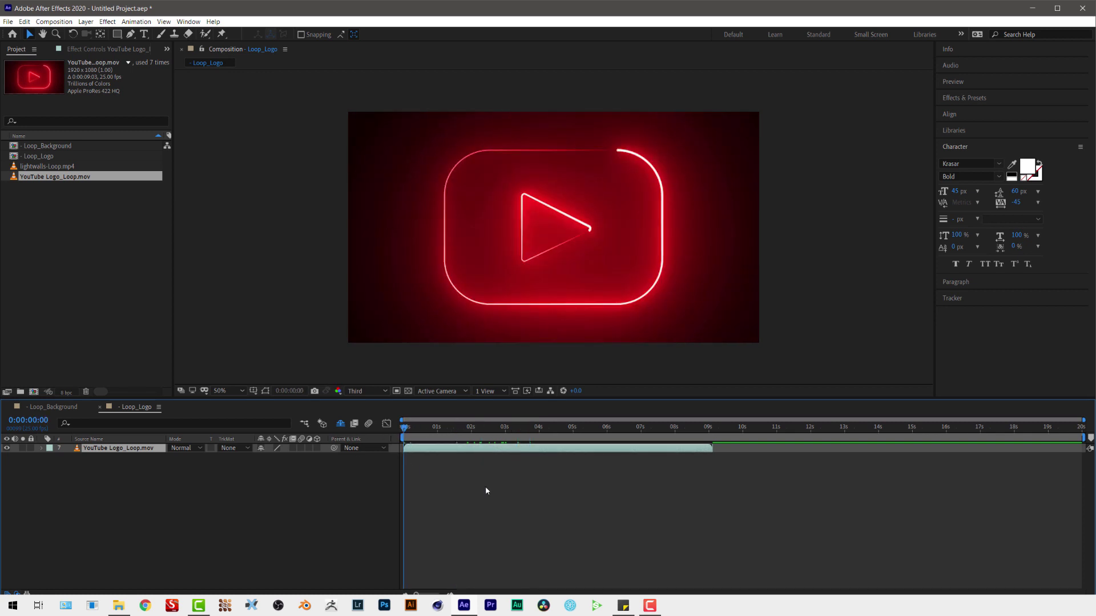
key(space)
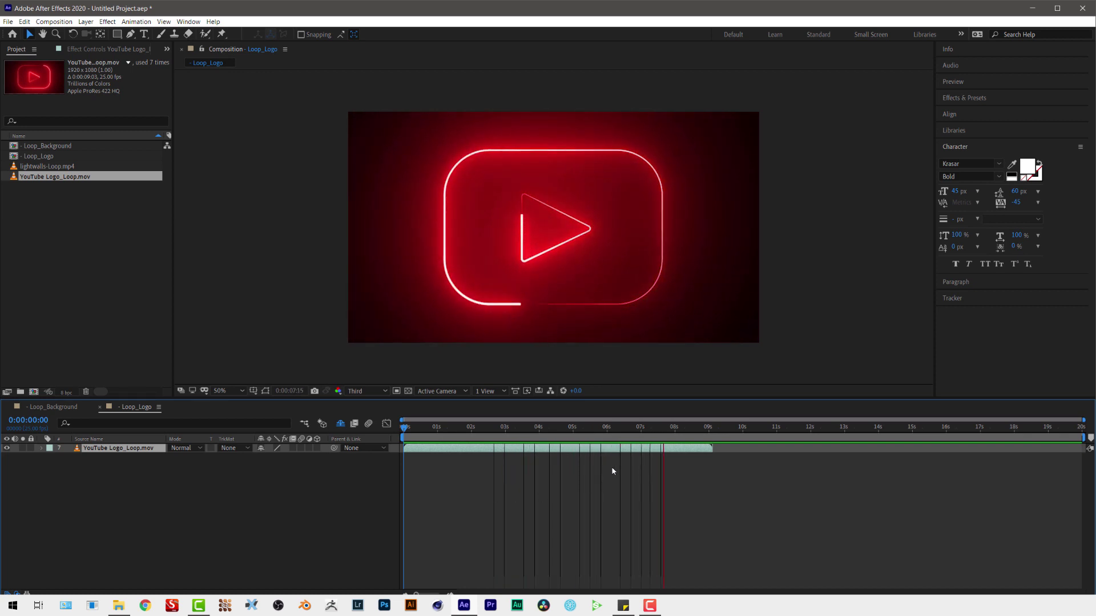
key(space)
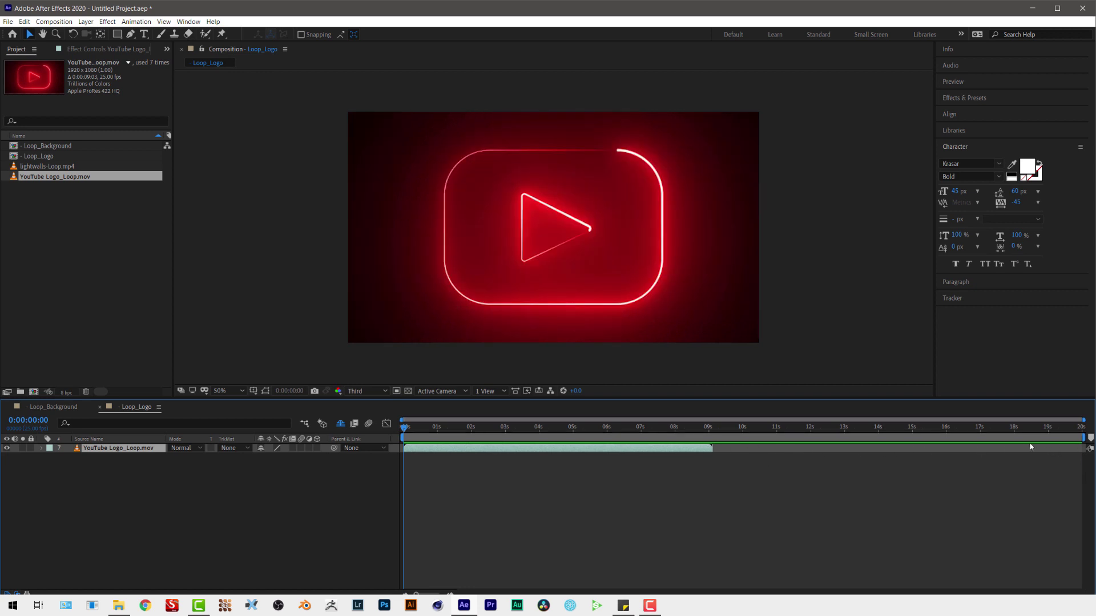
- Set the logo footage to loop 6 times via Interpret Footage > Main
right_click(75, 178)
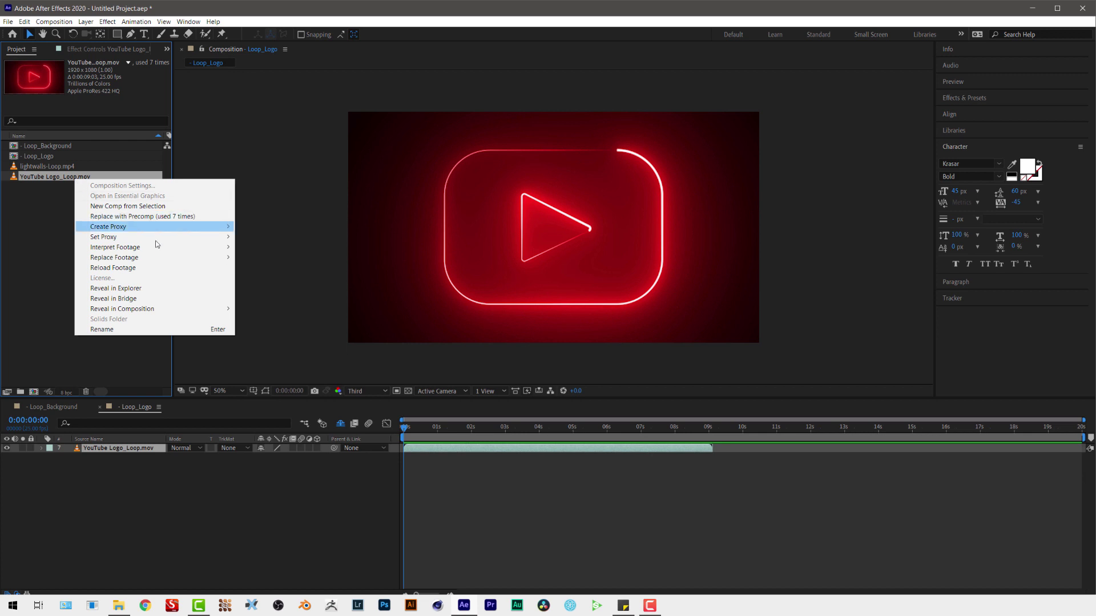
mouse_move(158, 249)
click(278, 248)
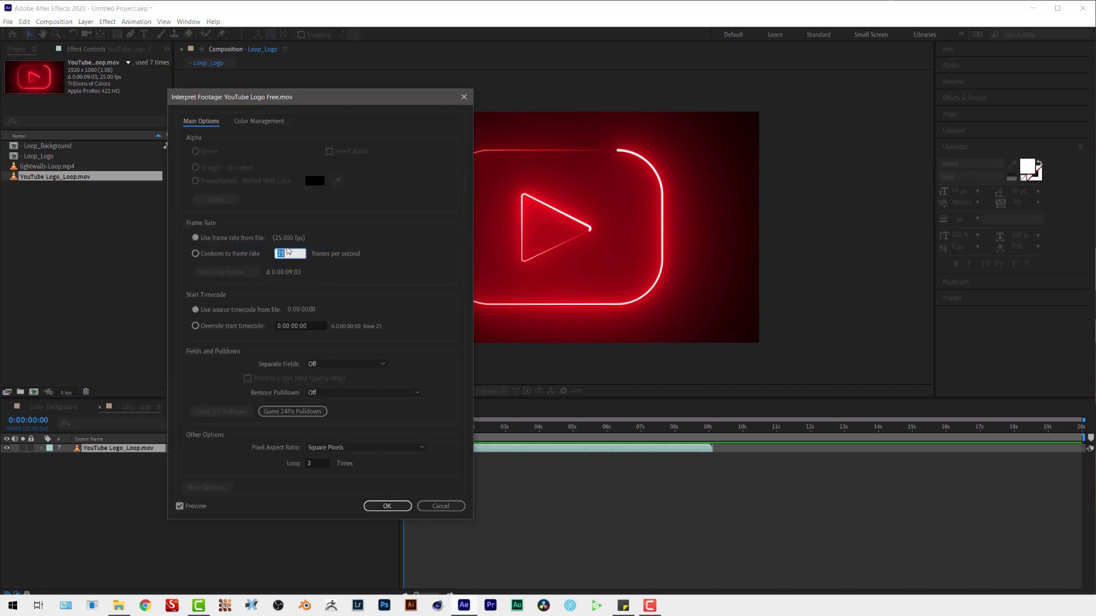
click(323, 461)
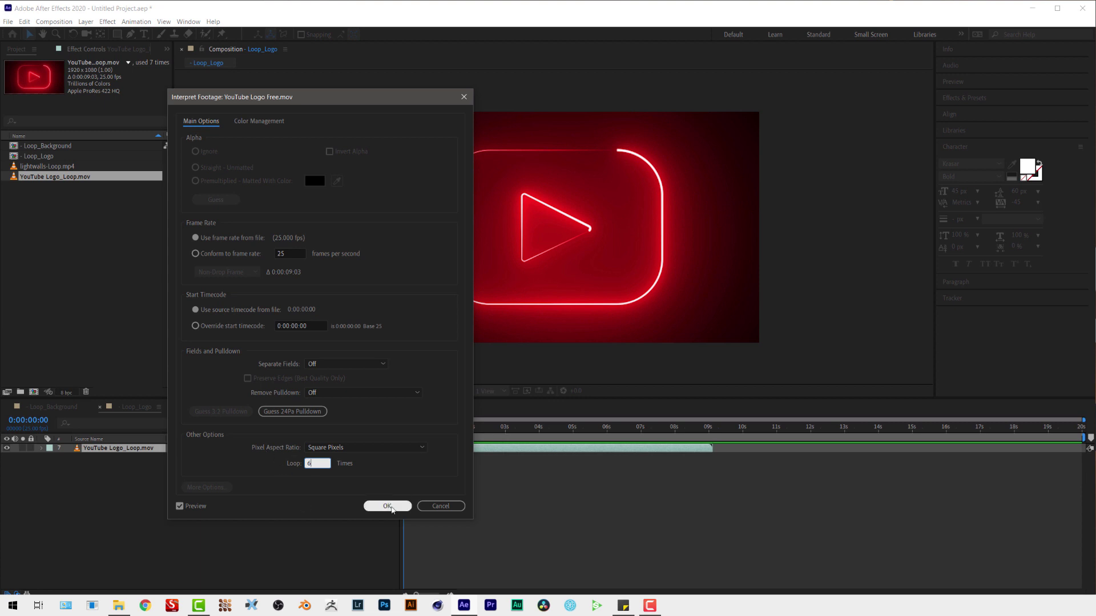
click(391, 507)
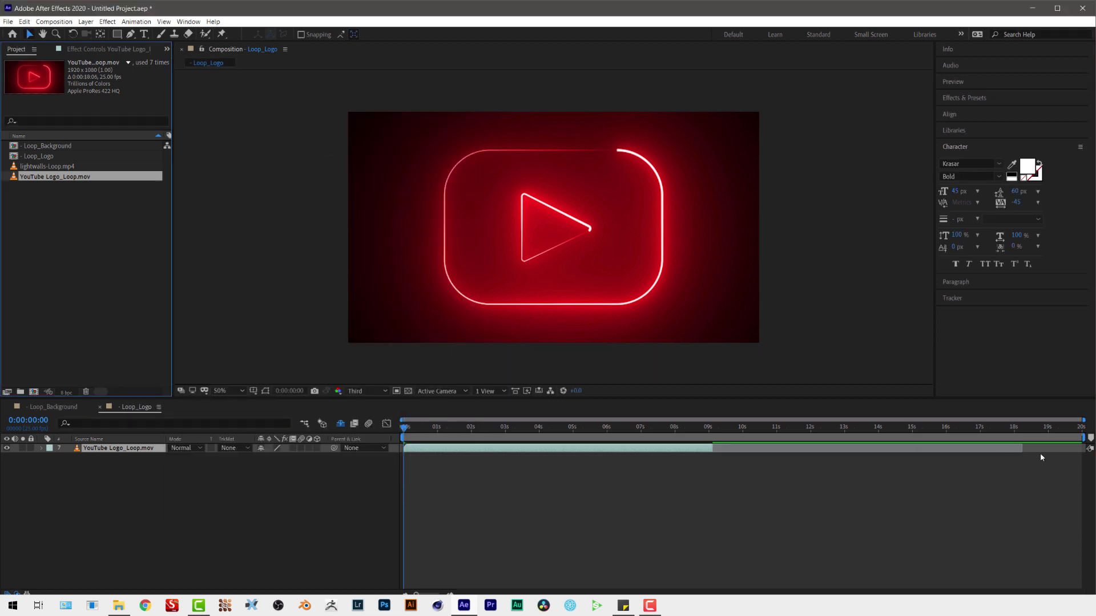
- Change the logo footage's loop count to 7, giving 0:00:21:07 duration
right_click(79, 182)
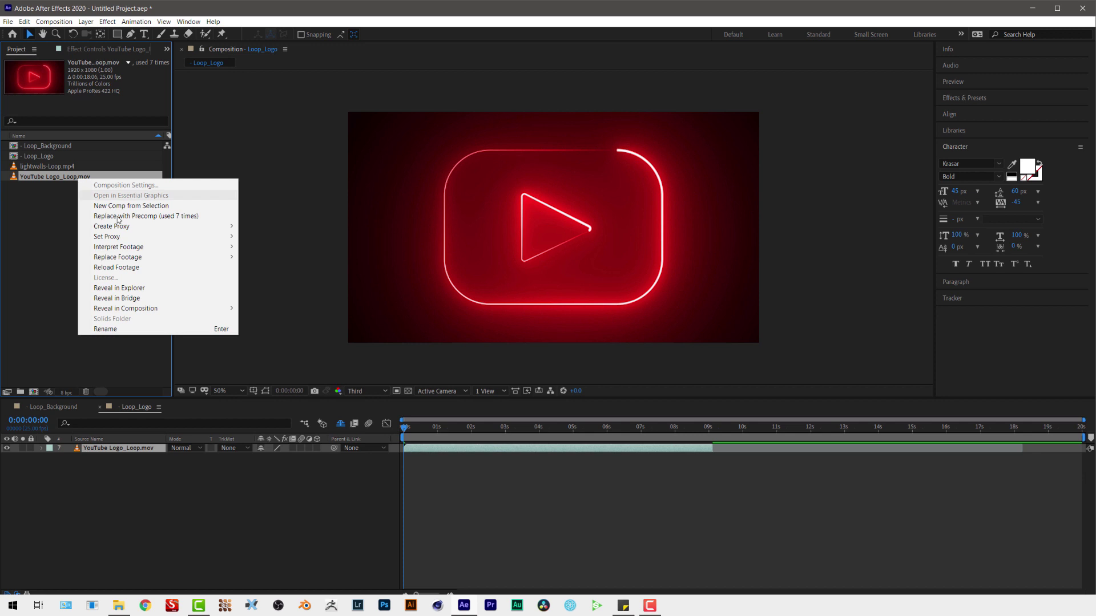
mouse_move(185, 247)
click(267, 248)
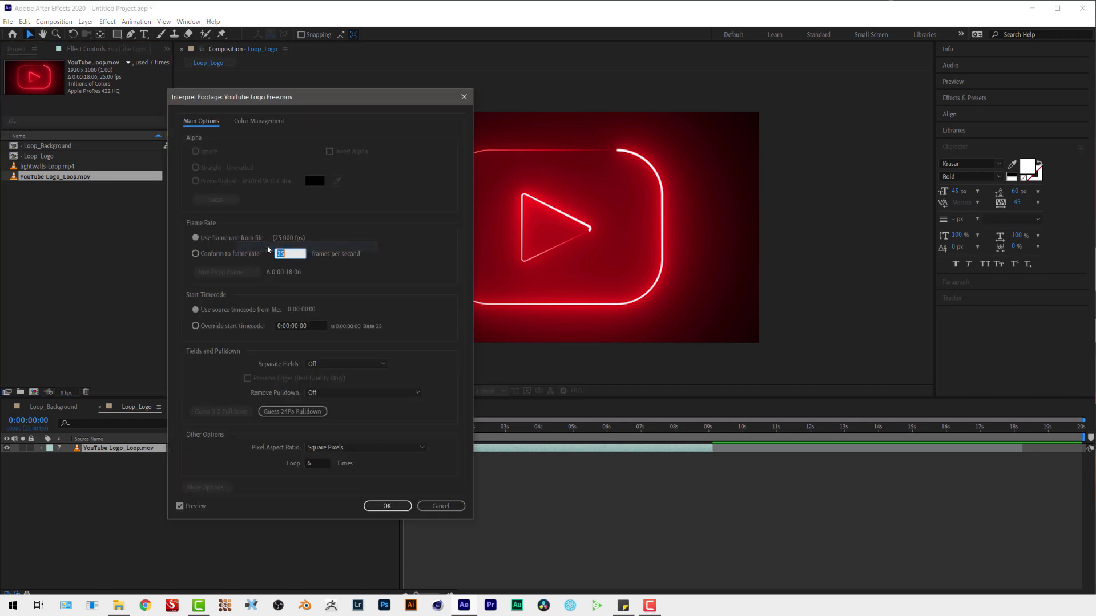
double_click(309, 464)
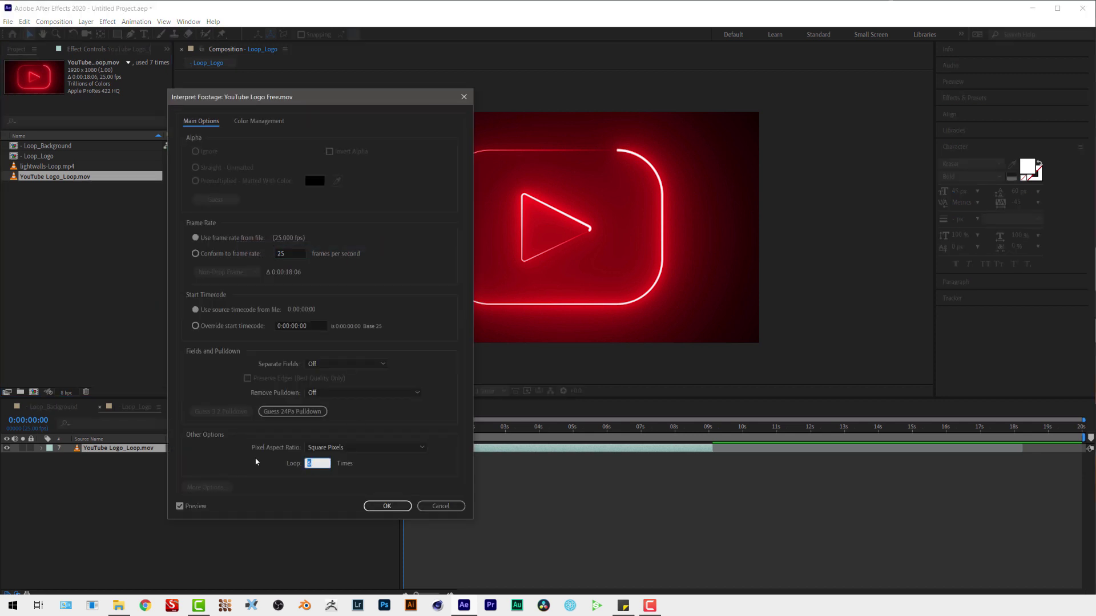
key(Return)
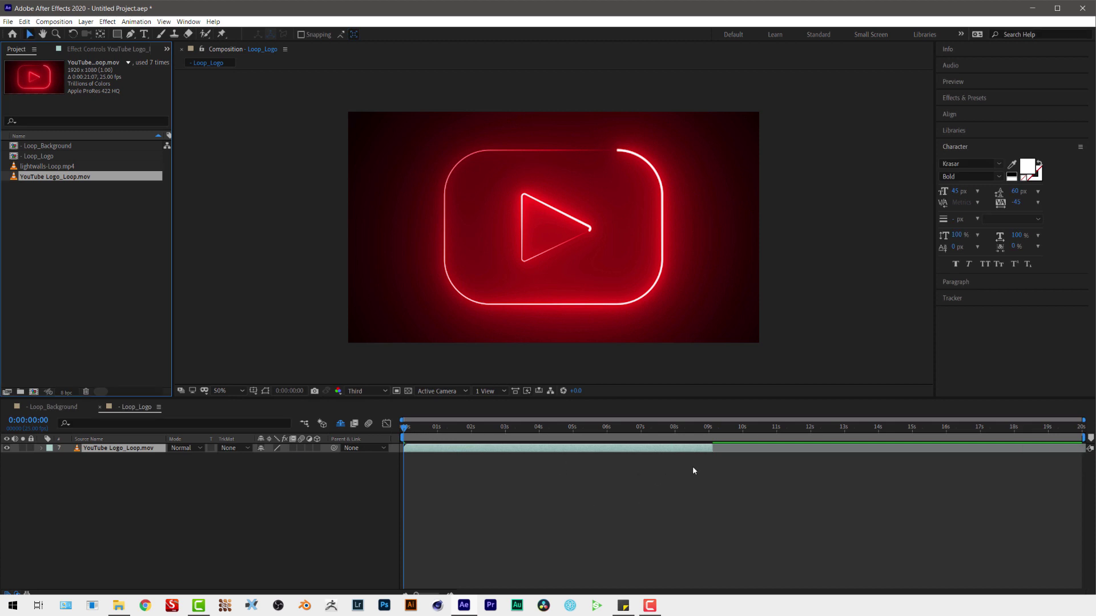
- Extend the logo layer's out-point to the end of the 20-second comp and preview it
drag(710, 451, 1073, 474)
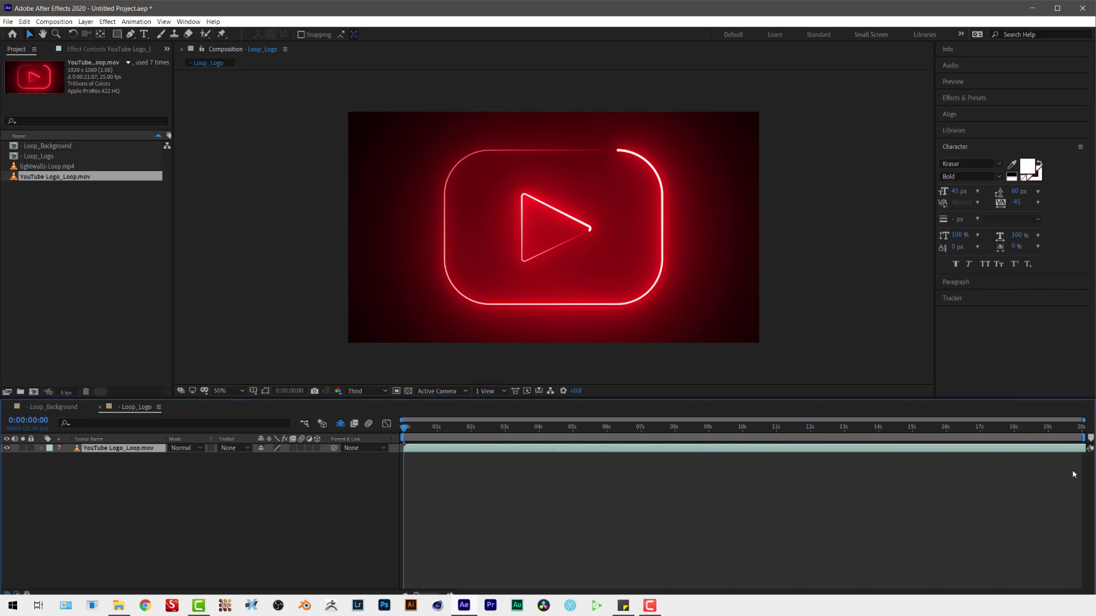
key(space)
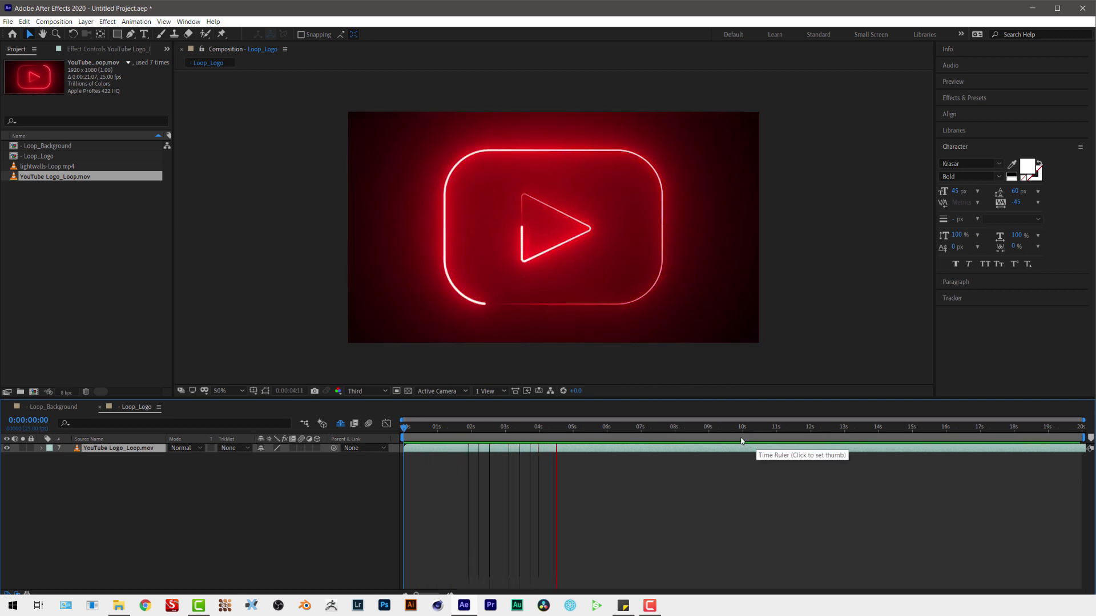
click(78, 419)
- In Loop_Background, reveal the lightwalls layer's source footage in the Project panel
click(65, 407)
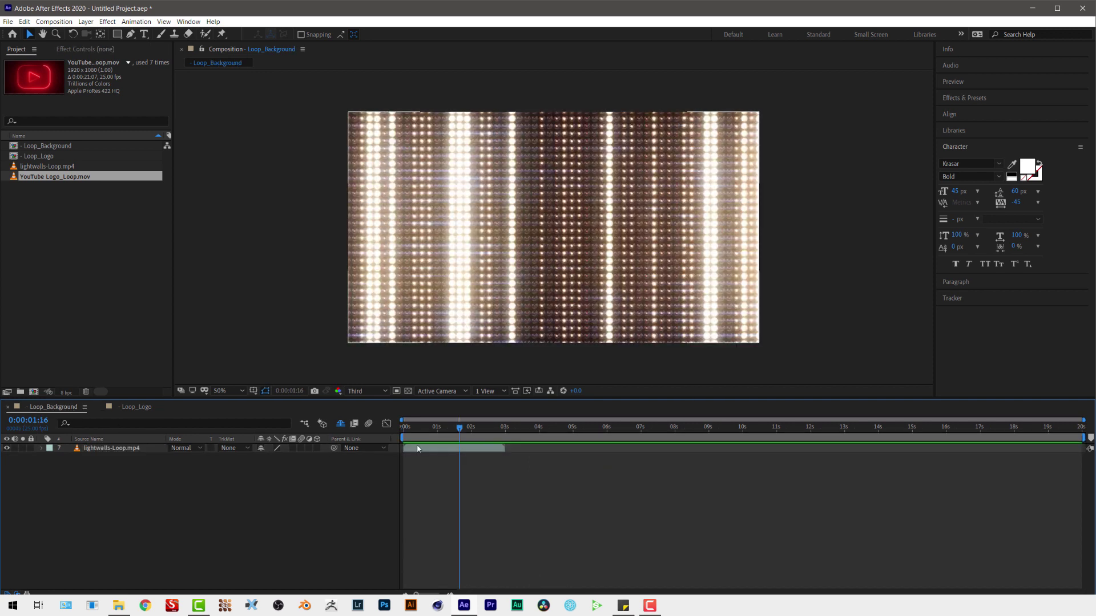
right_click(419, 448)
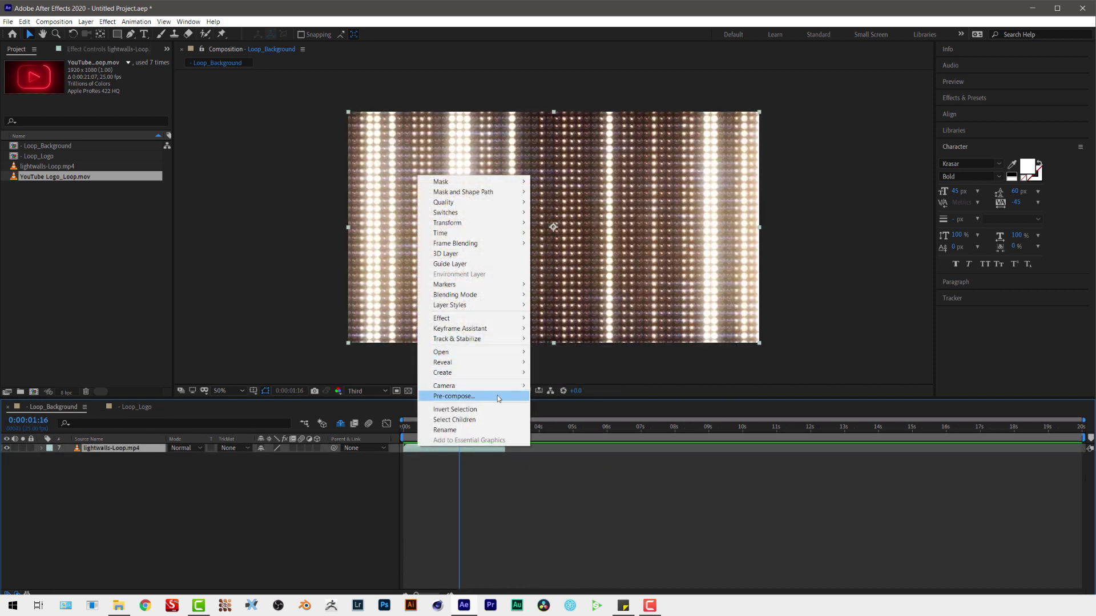
mouse_move(497, 363)
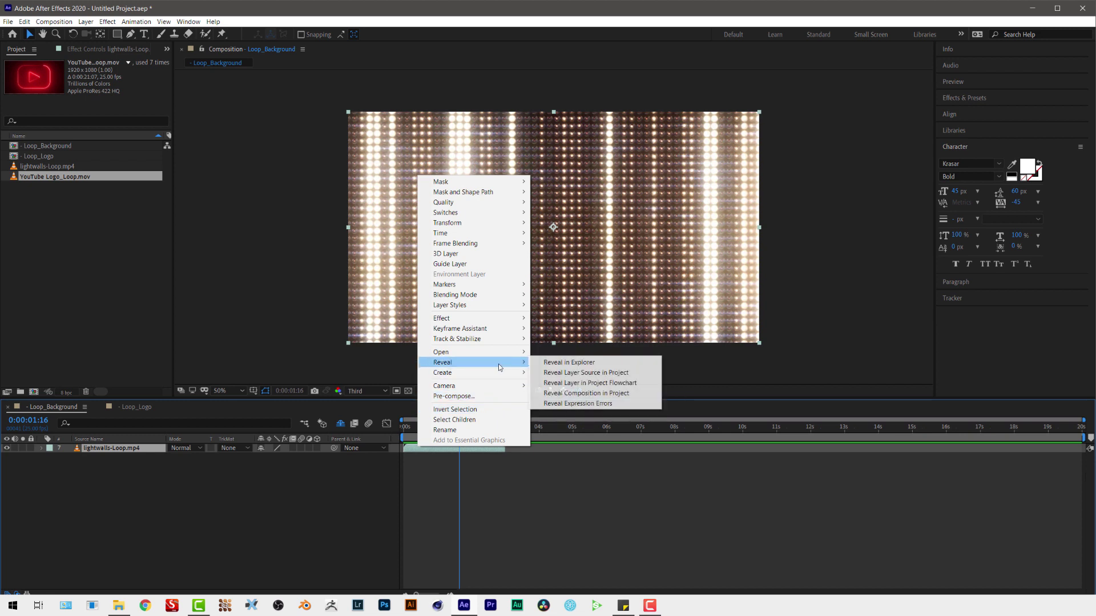
click(592, 373)
- Set lightwalls-Loop.mp4 to loop 7 times in Interpret Footage, lasting 0:00:21:00
right_click(67, 166)
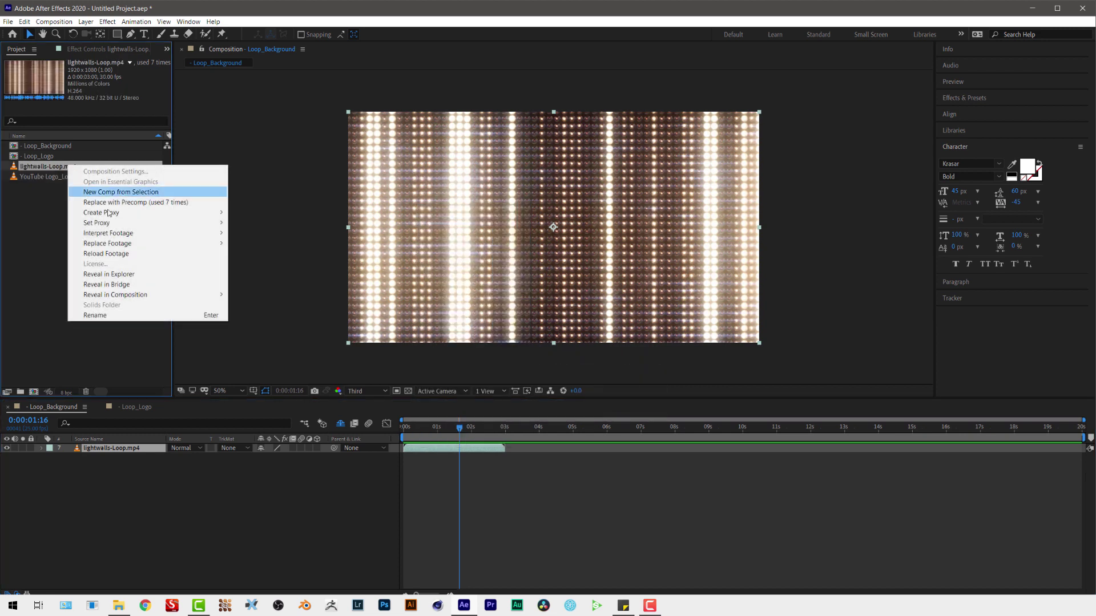
mouse_move(143, 233)
click(249, 233)
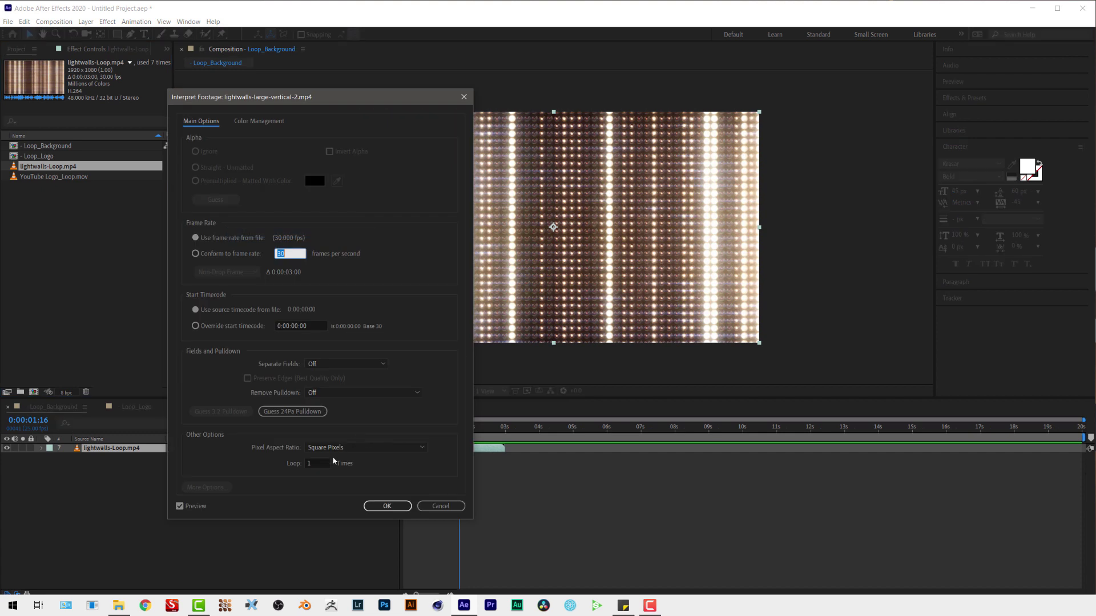
click(318, 462)
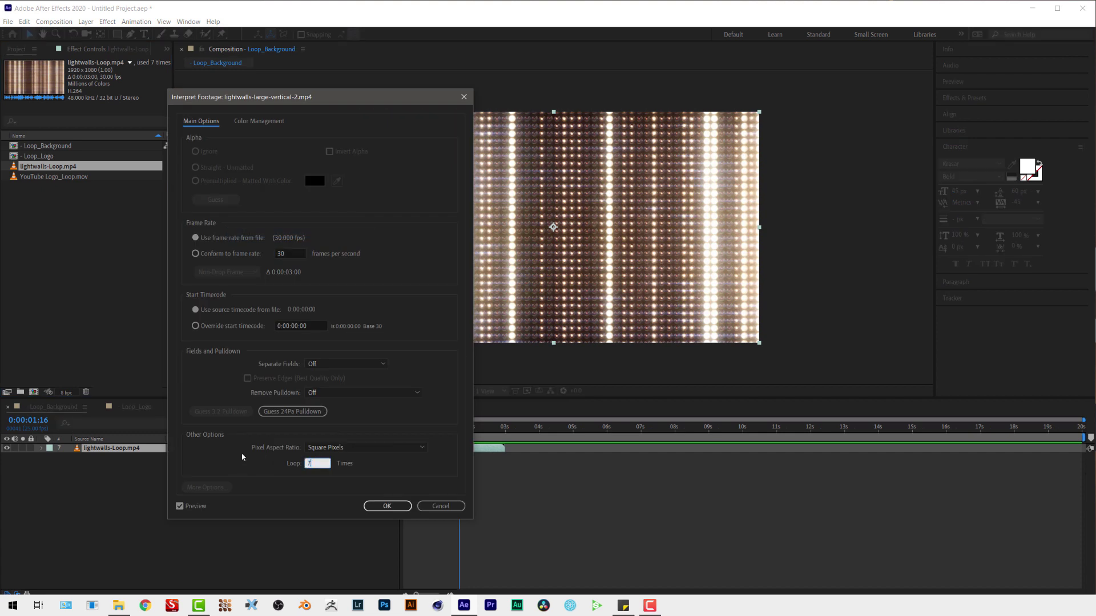
key(Return)
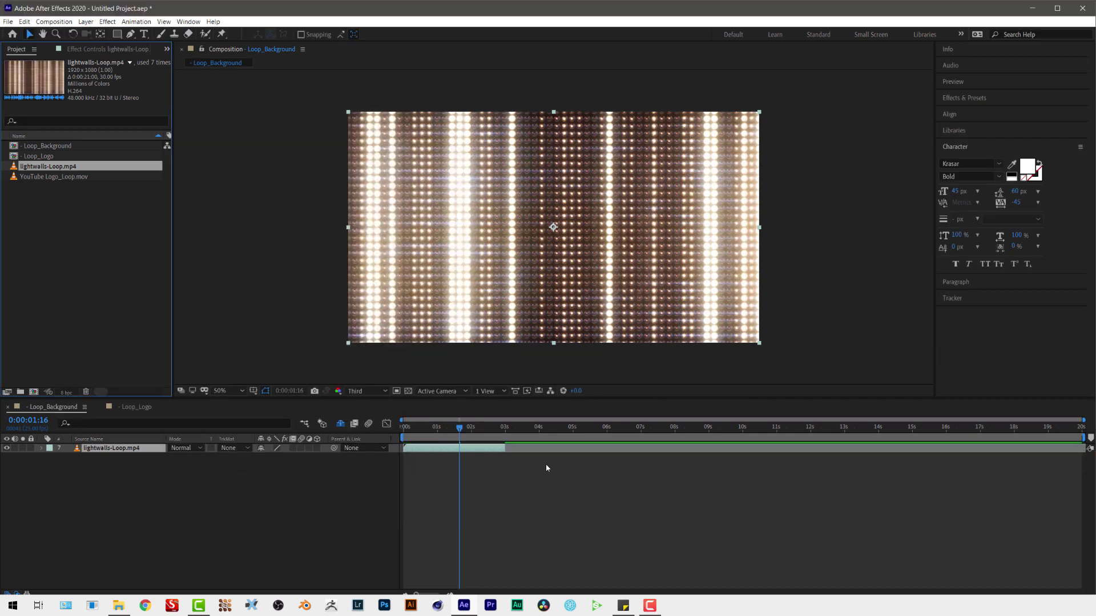
- Extend the lightwalls layer to the 20-second comp end and preview the background from the start
drag(503, 448, 1083, 448)
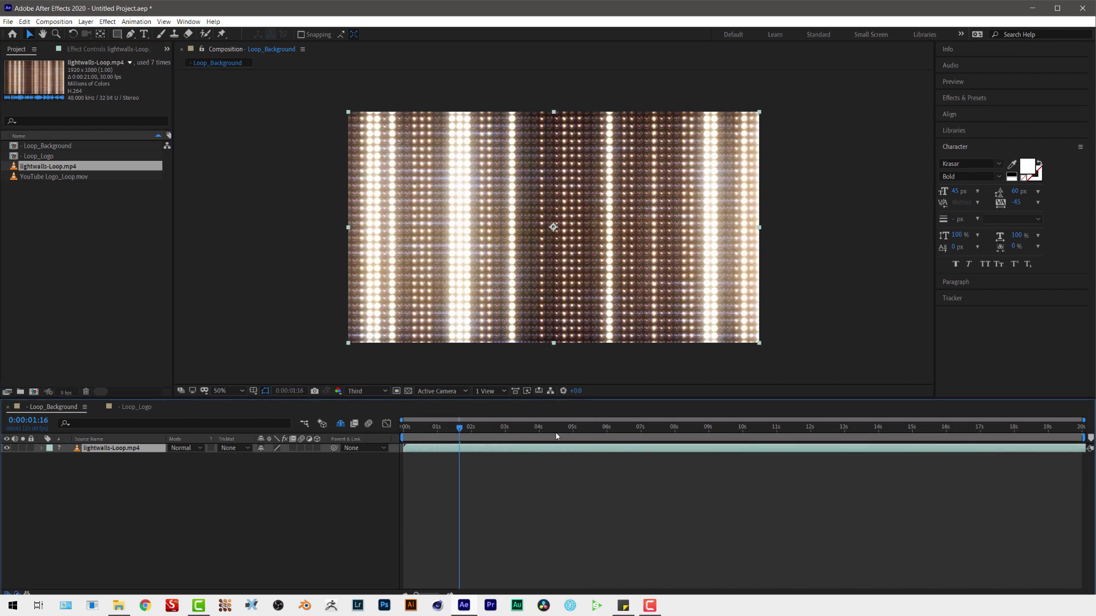
key(Home)
key(space)
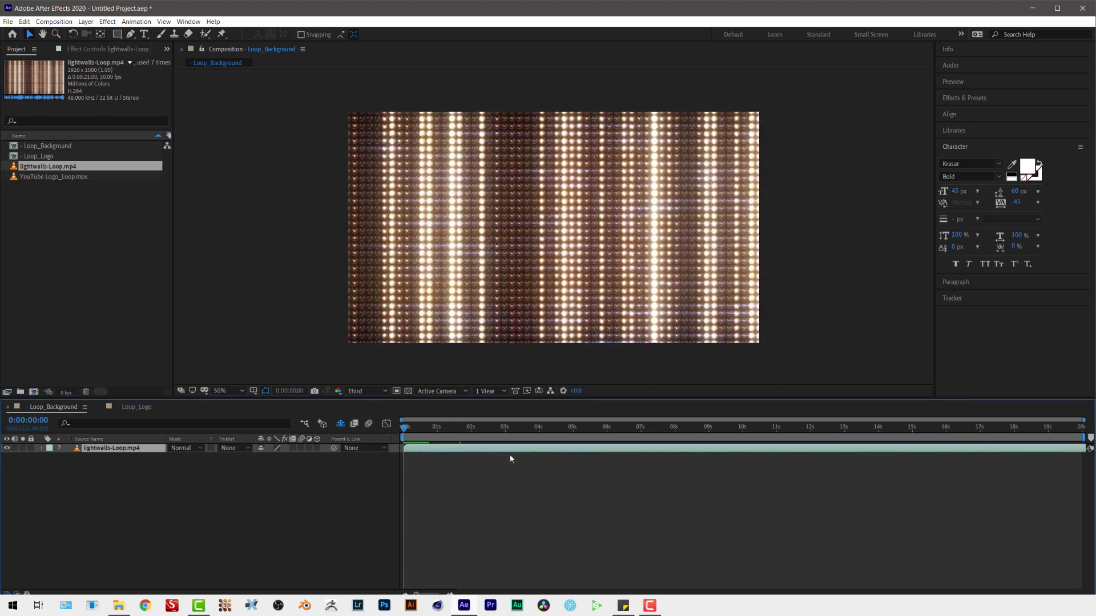